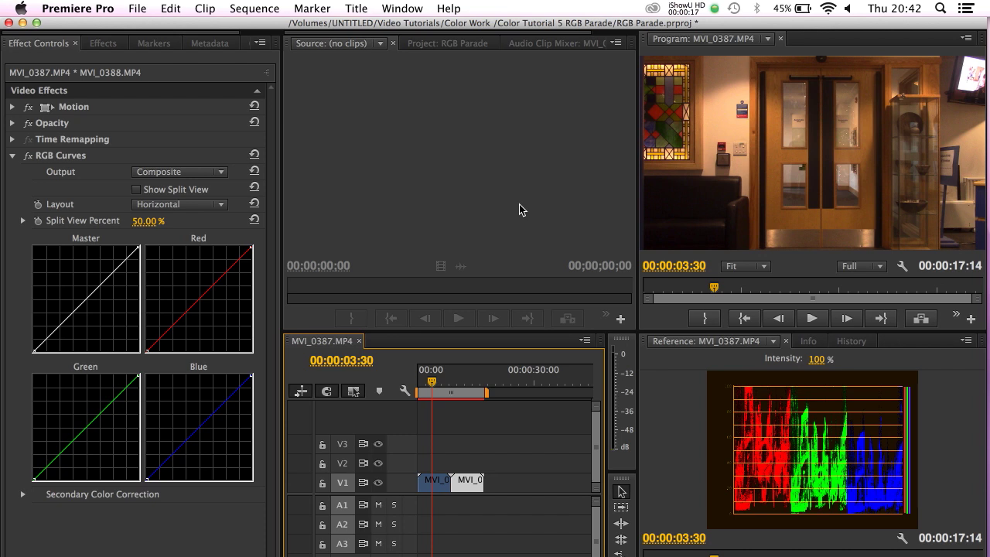
Move the playhead to 00:00:12:30 and select the RGB Curves effect on MVI_0387.MP4
left_click(719, 114)
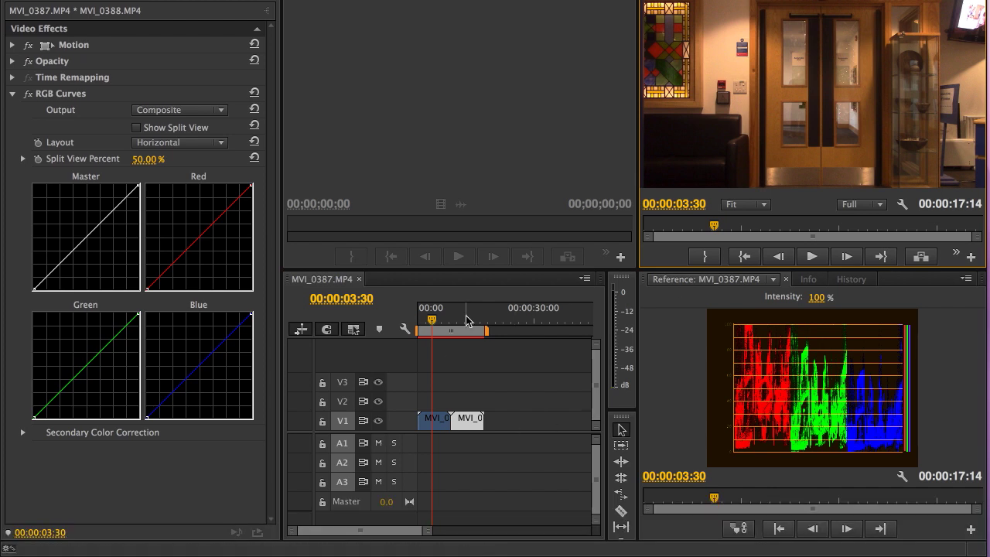
left_click(466, 380)
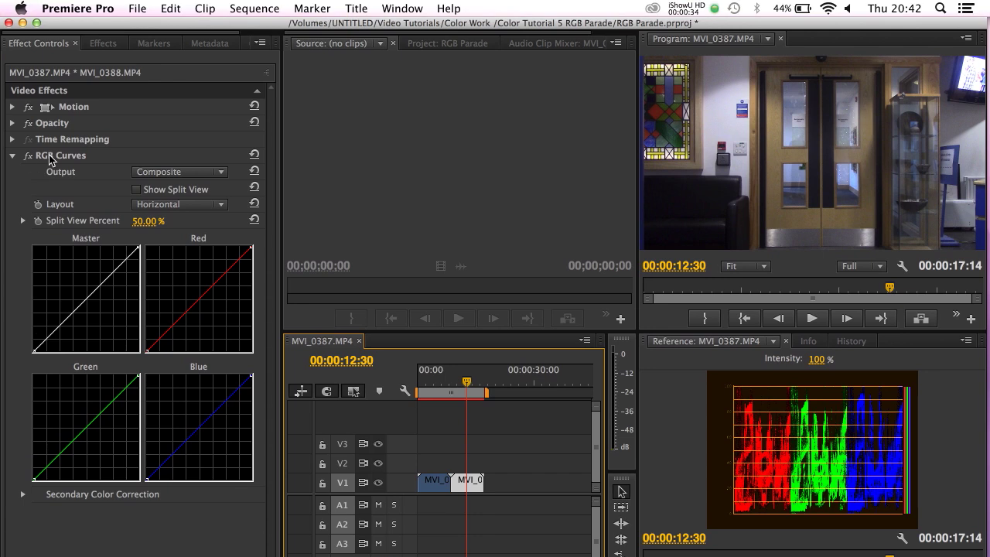
left_click(48, 95)
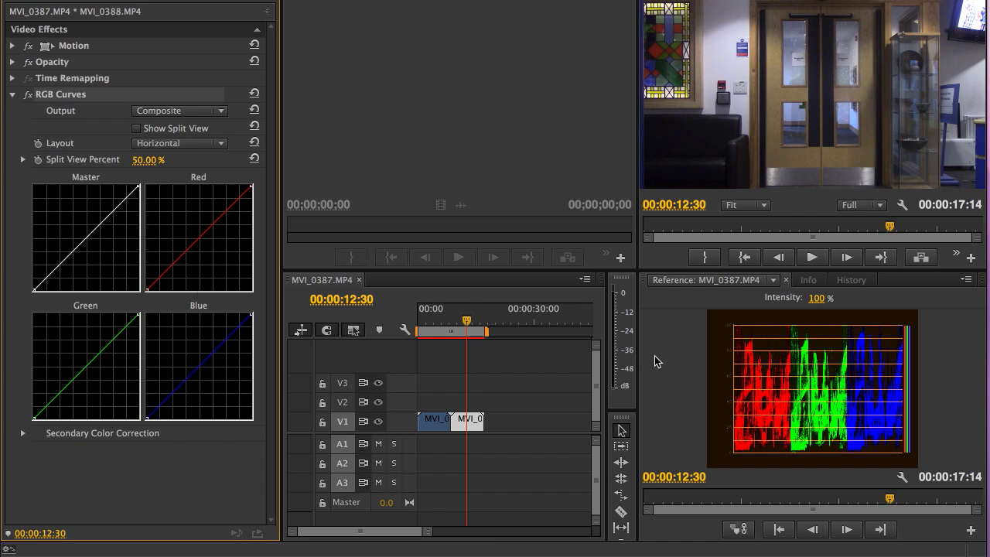
Undock the Reference monitor into a floating window and move it up
left_click(968, 280)
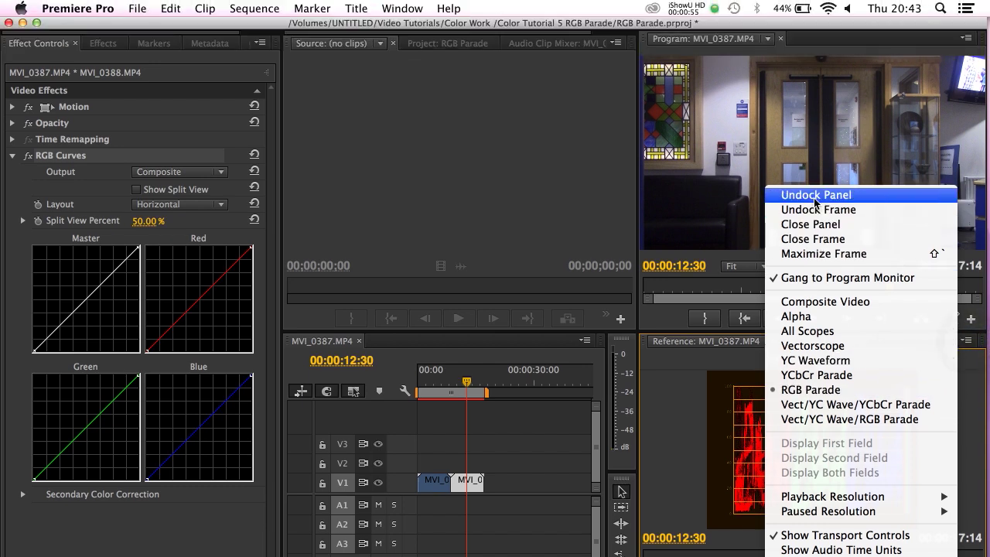
left_click(813, 137)
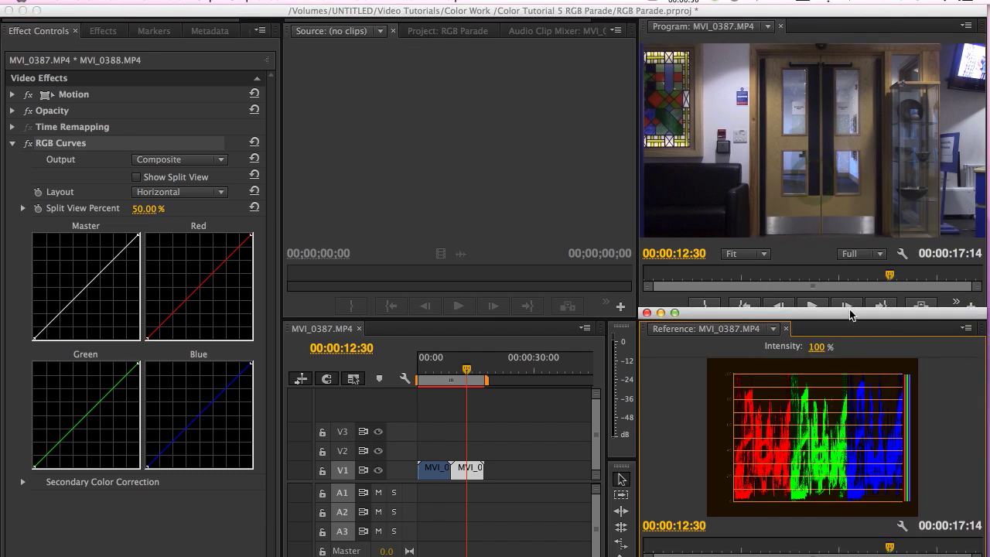
left_click_drag(849, 309, 484, 37)
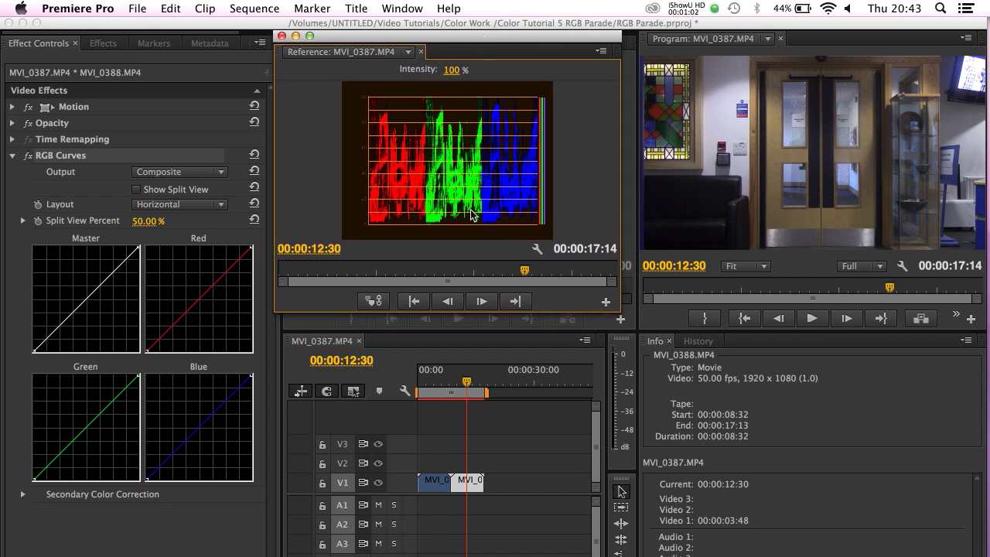
Return the playhead to 00:00:03:30 and enlarge the floating Reference window
left_click(713, 213)
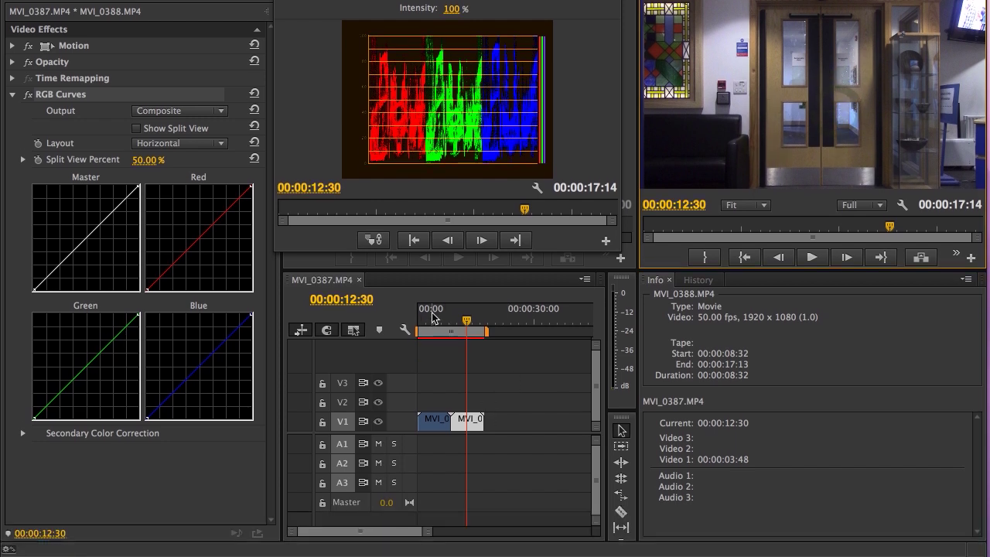
left_click(433, 378)
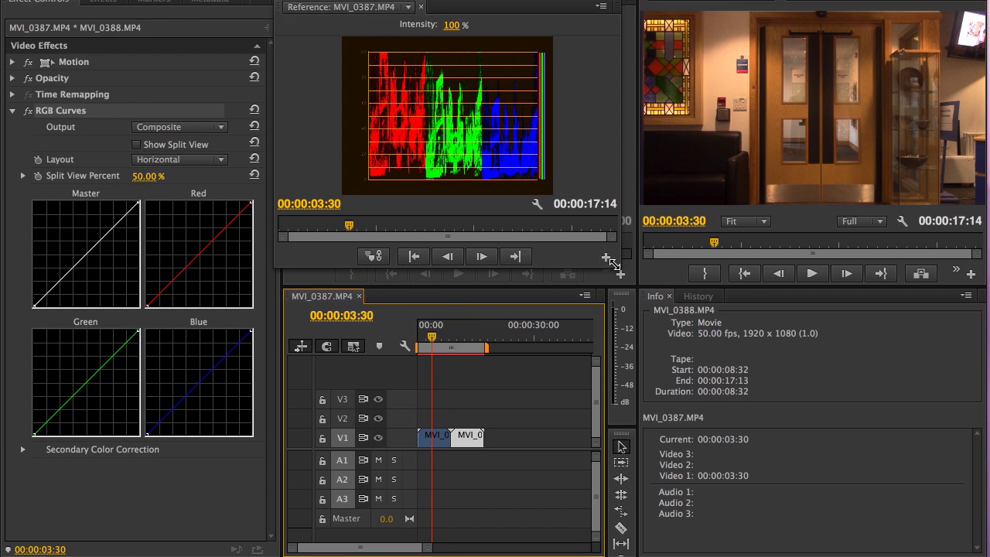
left_click_drag(615, 266, 628, 280)
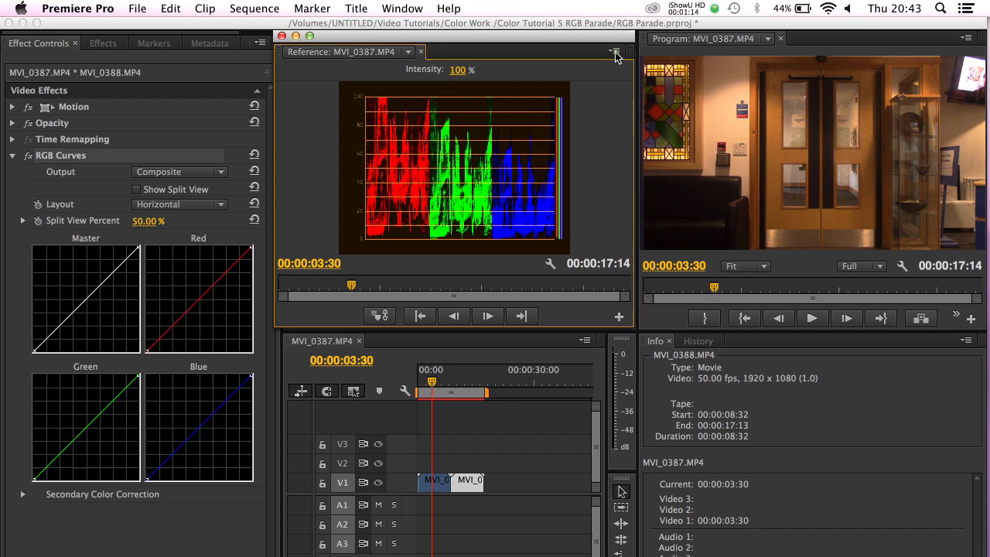
left_click(614, 6)
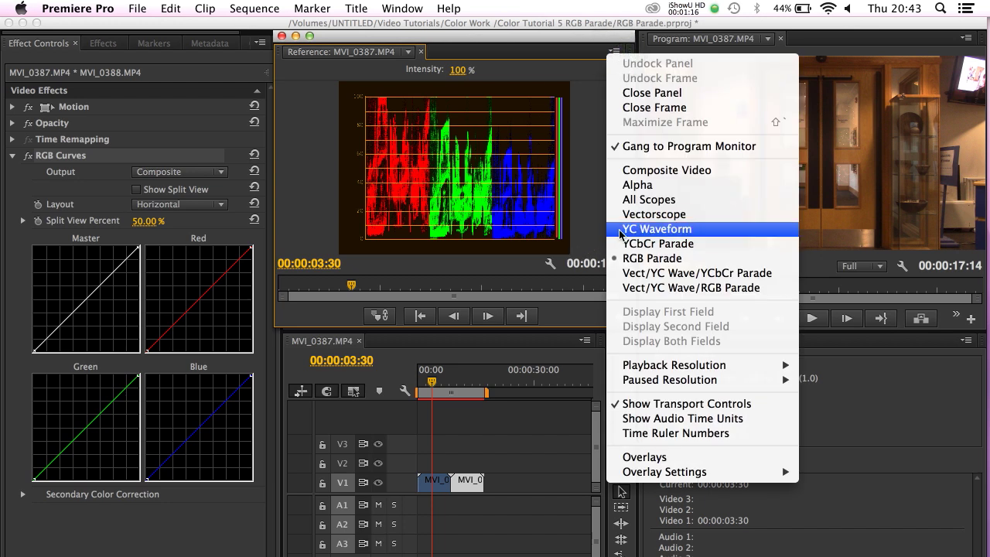
Switch the Reference scope to YC Waveform, move its window left and enlarge it
left_click(628, 229)
left_click_drag(465, 38, 228, 25)
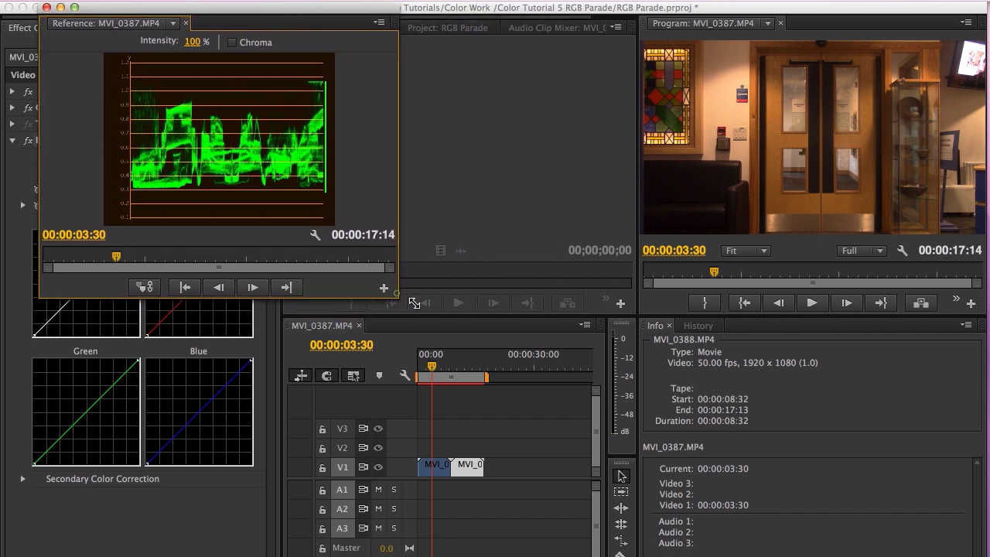
left_click_drag(399, 315, 622, 407)
left_click_drag(621, 346, 627, 348)
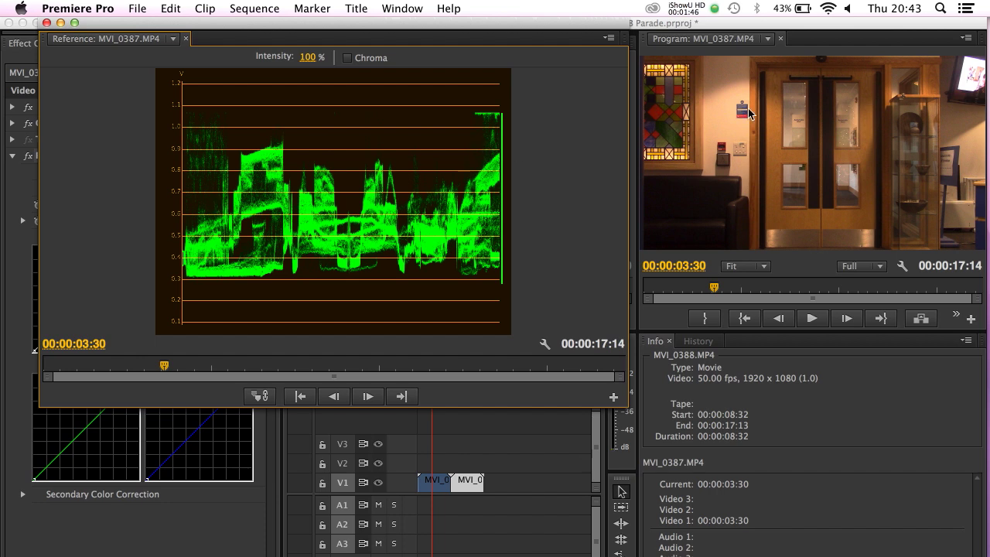
Alternate focus between the Program monitor and the floating YC Waveform scope
left_click(713, 99)
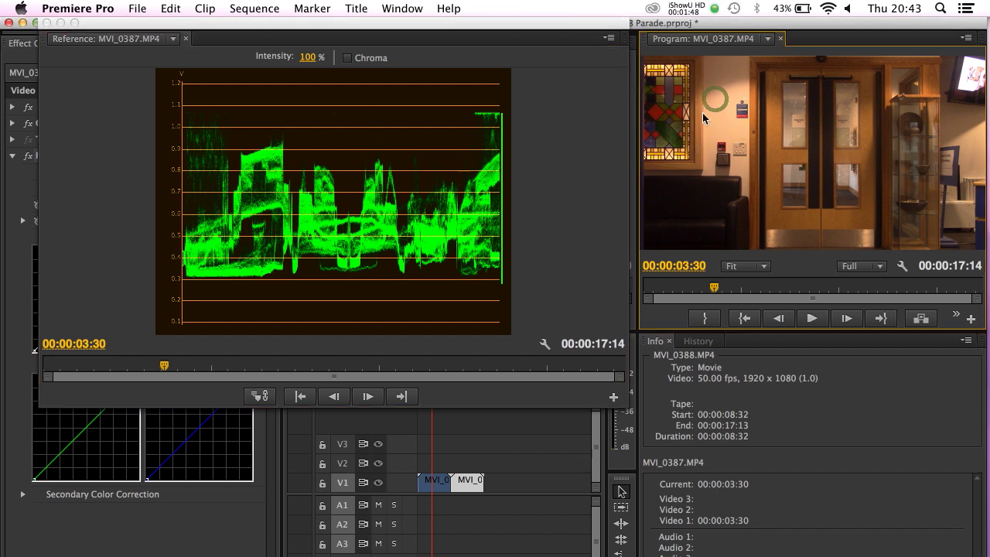
left_click(253, 160)
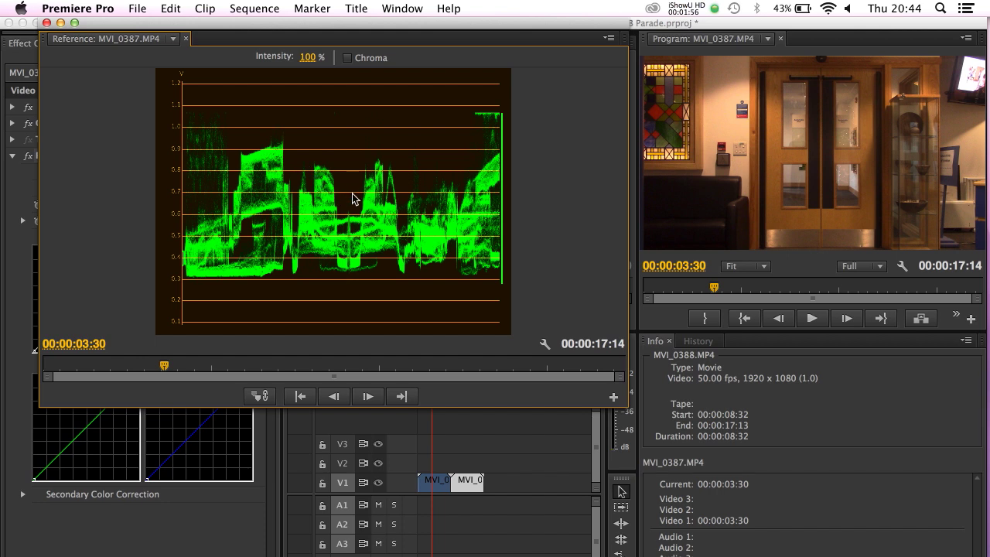
left_click(819, 152)
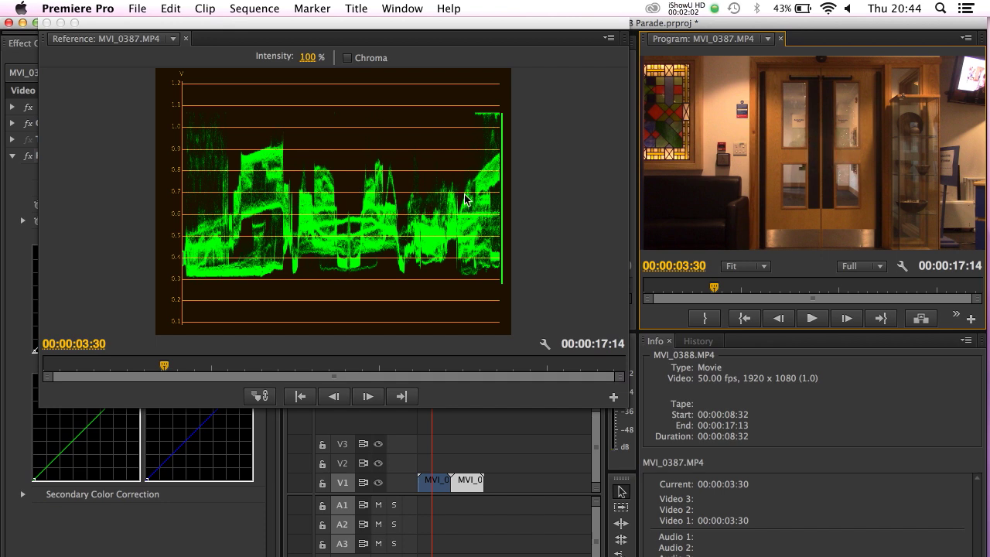
left_click(486, 118)
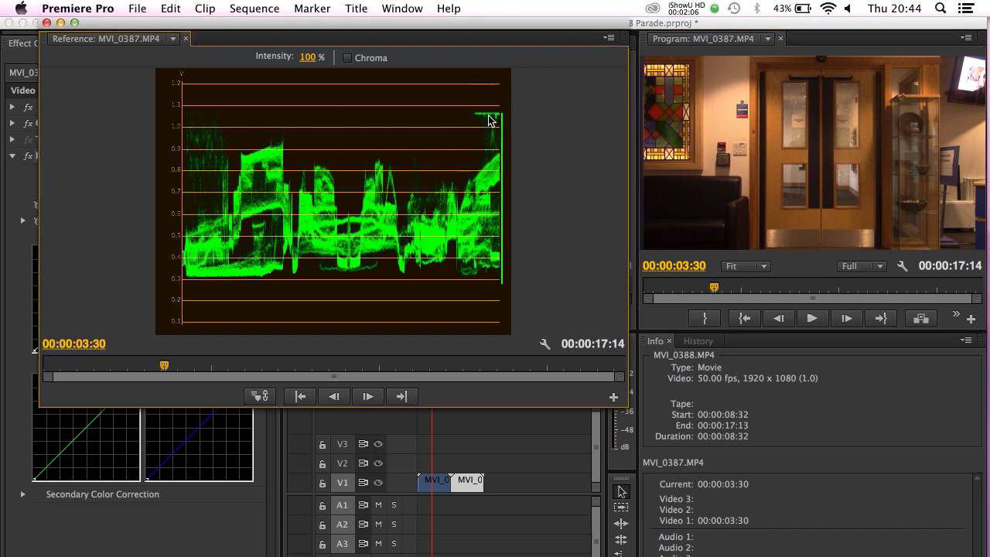
left_click(971, 75)
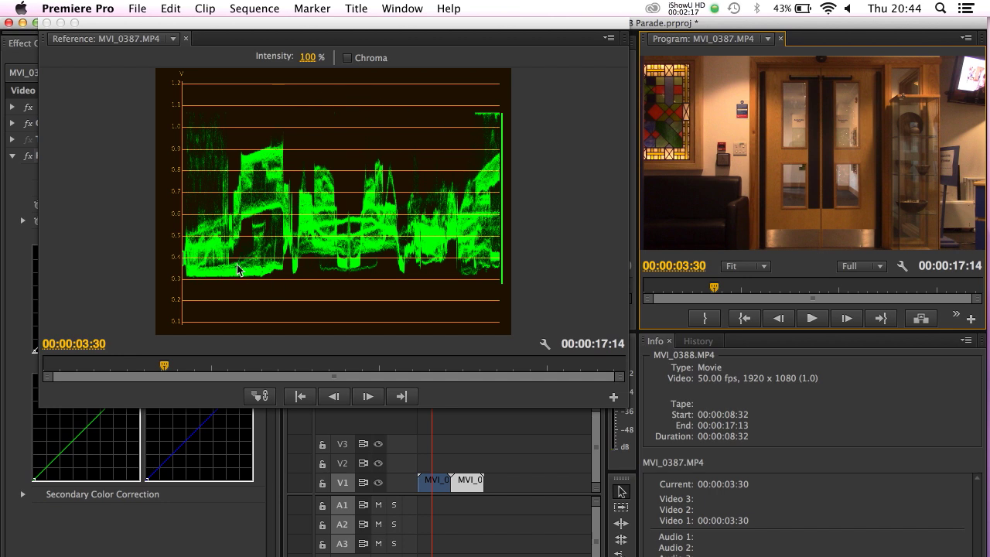
Switch the floating Reference scope back to RGB Parade and click across its channels
left_click(609, 37)
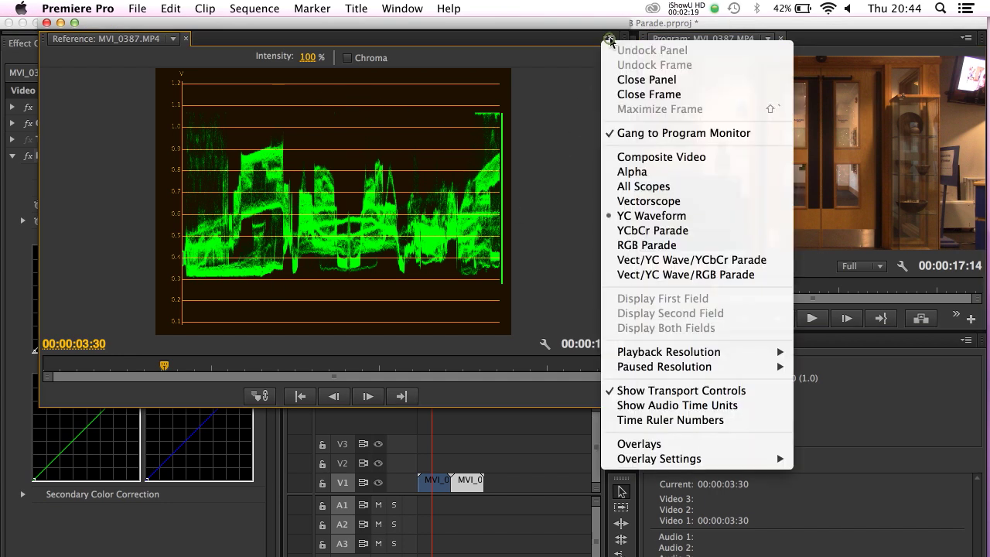
left_click(642, 246)
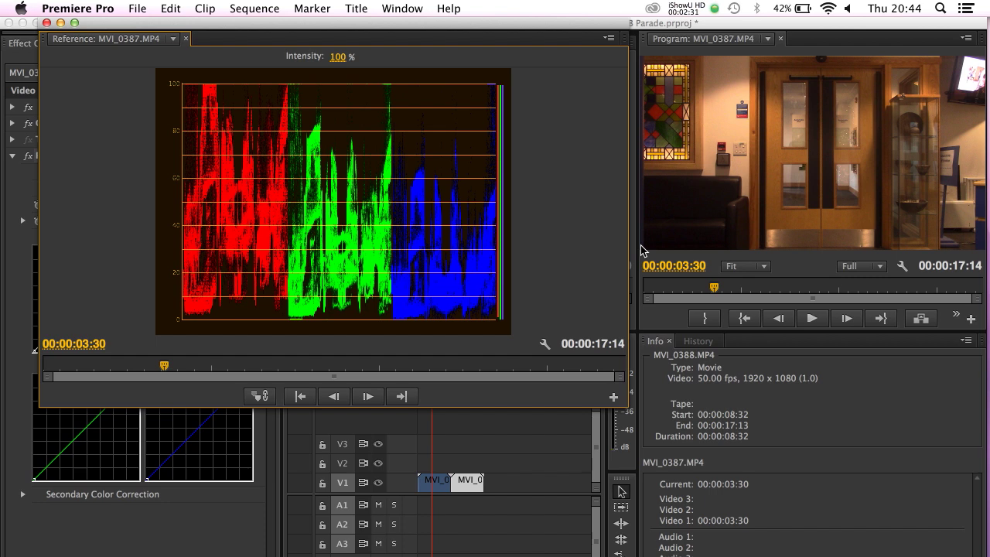
left_click(247, 229)
left_click(340, 230)
left_click(463, 243)
Click within the Reference monitor, then return focus to the Program monitor
left_click(429, 224)
left_click(494, 92)
left_click(494, 91)
left_click(492, 90)
left_click(982, 193)
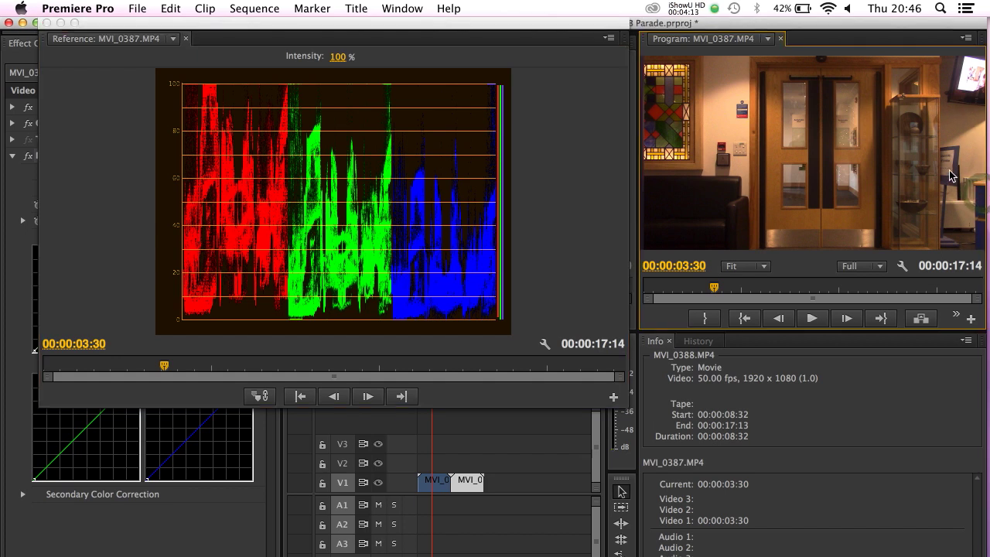
Switch focus between the Program monitor and the floating Reference scope
left_click(950, 176)
left_click(844, 117)
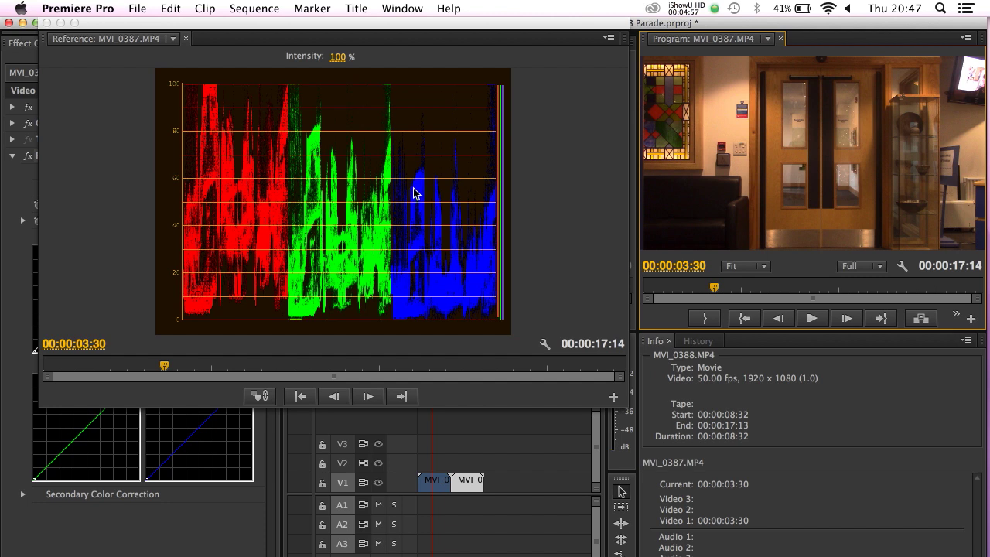
left_click(650, 139)
left_click(720, 106)
left_click(313, 138)
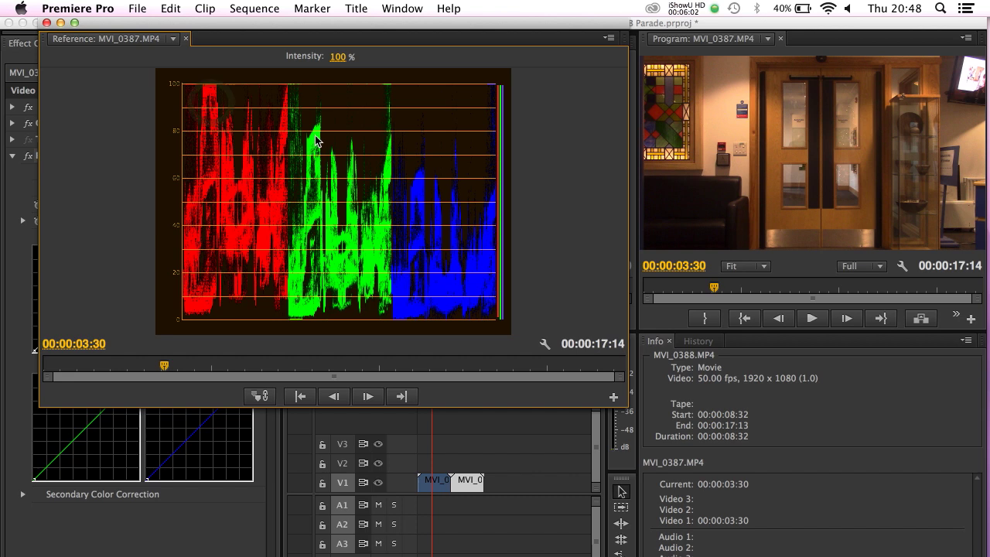
left_click(730, 99)
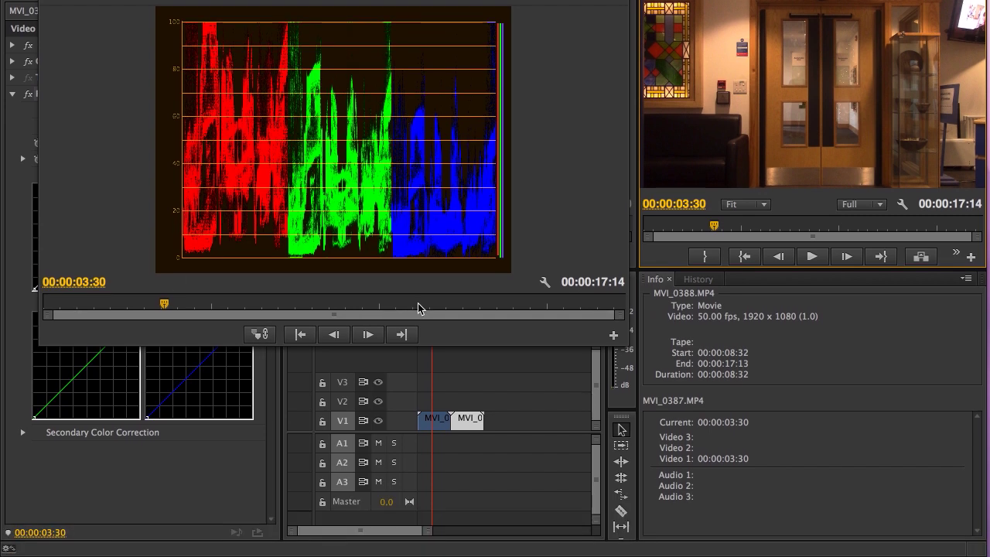
Jump the Reference monitor to 00:00:11:41, then drag its playhead back to 00:00:04:21
left_click(440, 302)
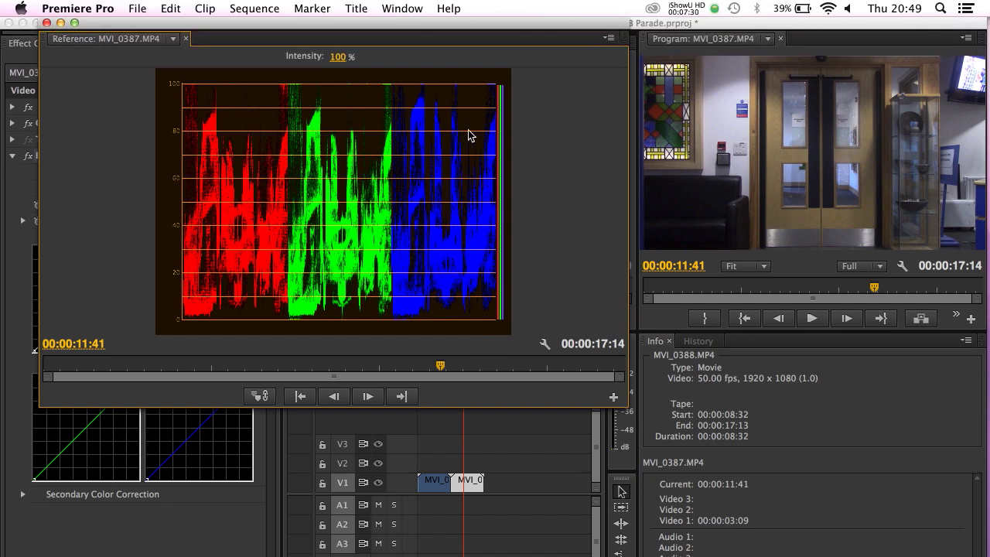
left_click(768, 115)
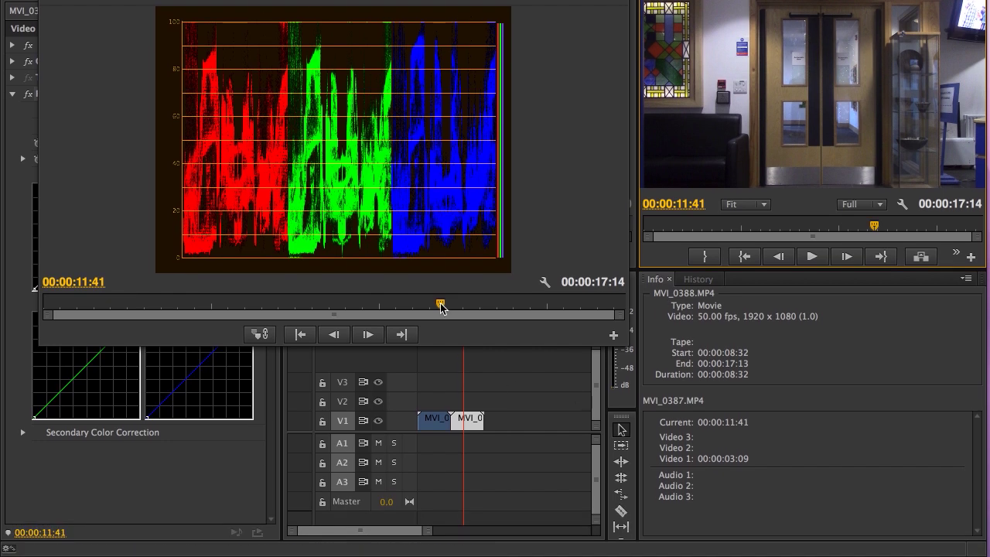
left_click_drag(441, 308, 193, 307)
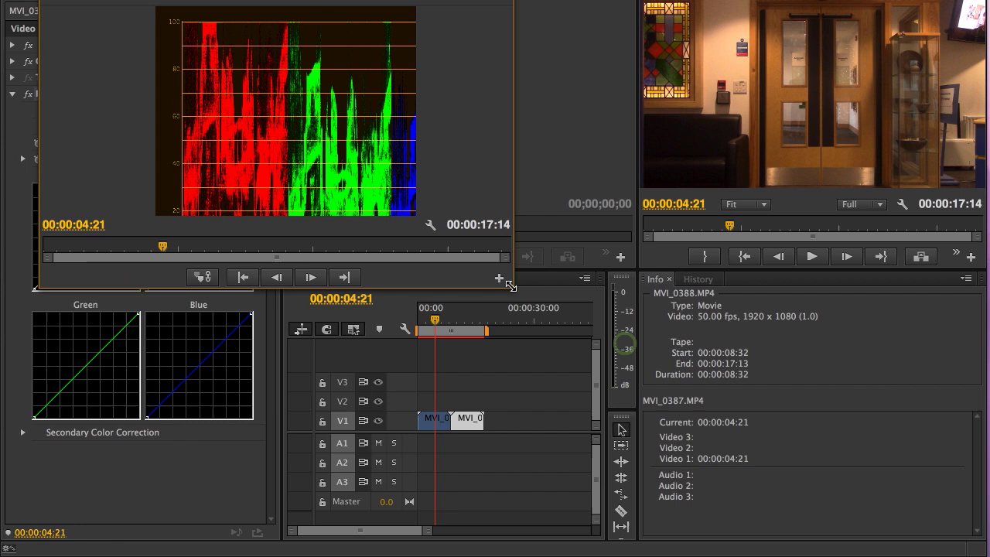
Shrink the floating Reference monitor and move it right to uncover the RGB Curves graphs
left_click_drag(510, 287, 433, 257)
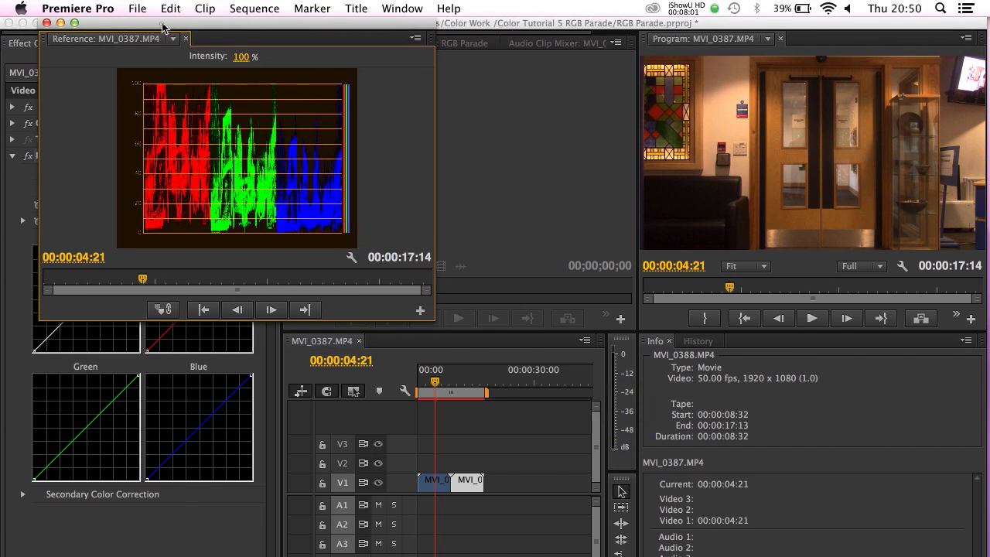
left_click_drag(162, 27, 372, 40)
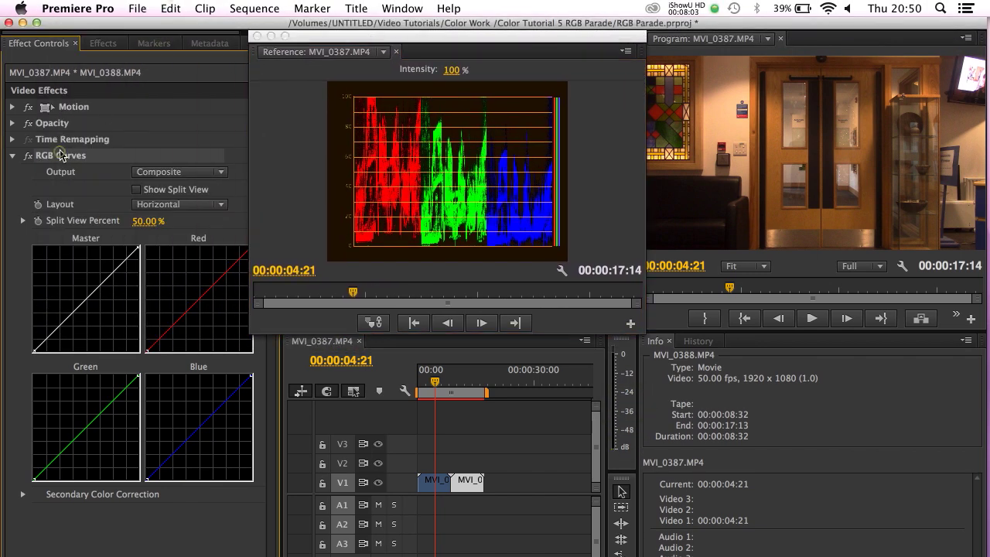
left_click_drag(645, 333, 609, 318)
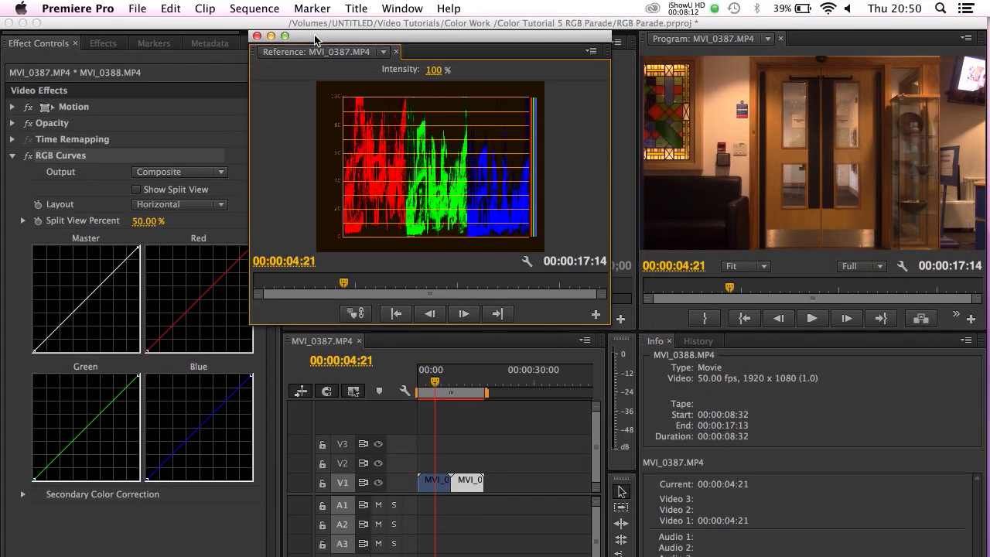
left_click_drag(314, 36, 340, 25)
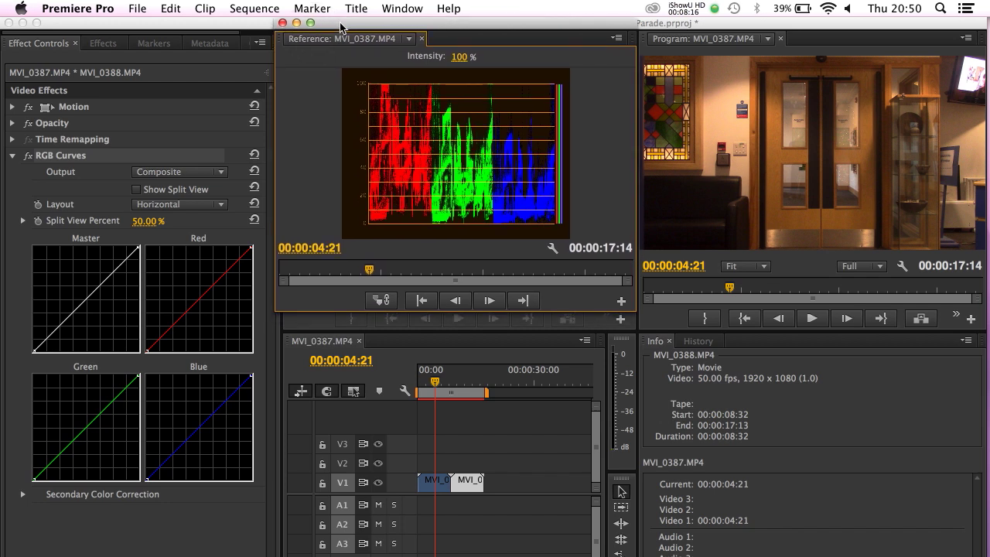
left_click(47, 159)
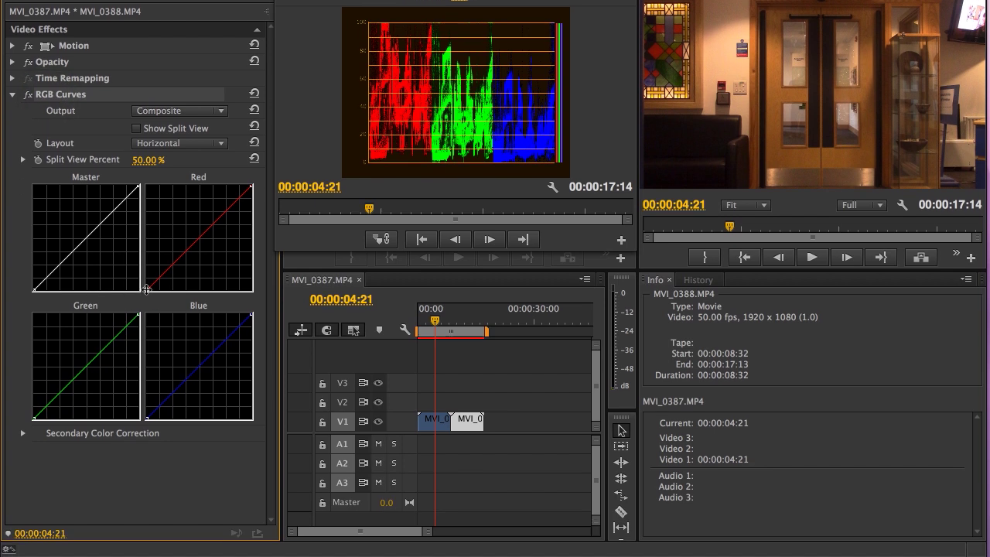
Test-bend the red, blue and green curve end points, leaving every curve straight
mouse_move(147, 288)
left_mouse_down()
mouse_move(141, 273)
mouse_move(166, 291)
mouse_move(149, 294)
mouse_move(144, 275)
mouse_move(170, 294)
mouse_move(159, 280)
mouse_move(147, 291)
left_mouse_up()
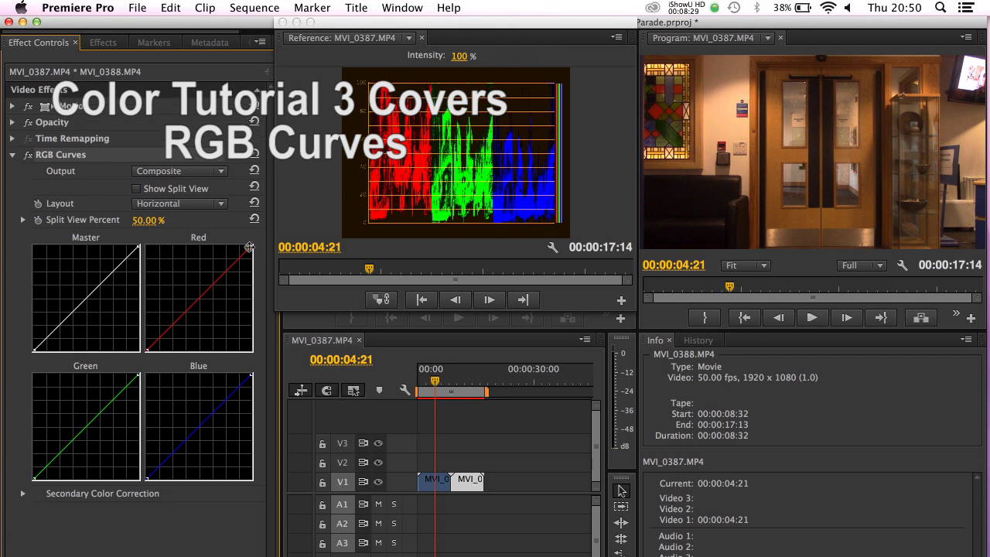
mouse_move(249, 238)
left_mouse_down()
mouse_move(255, 255)
mouse_move(253, 245)
left_mouse_up()
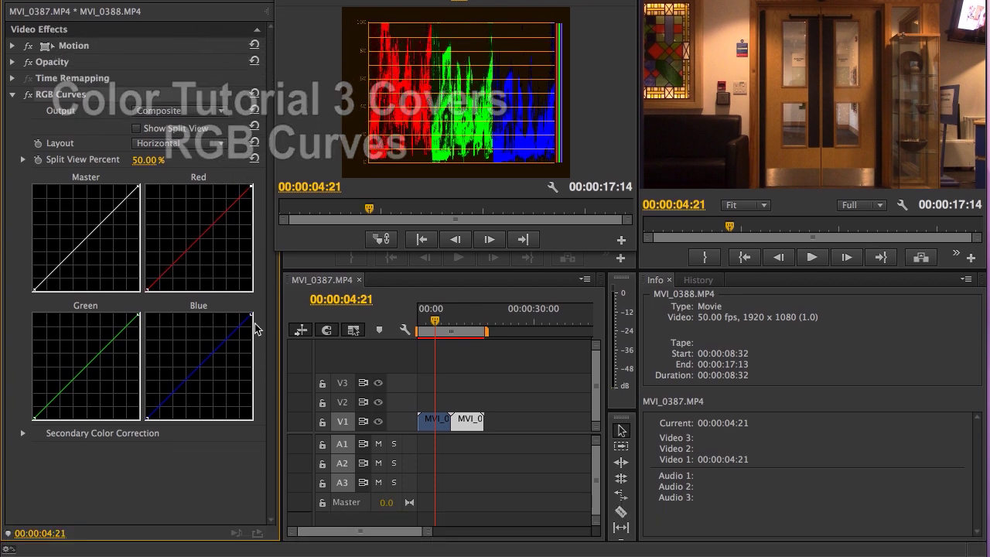
left_click_drag(252, 315, 171, 453)
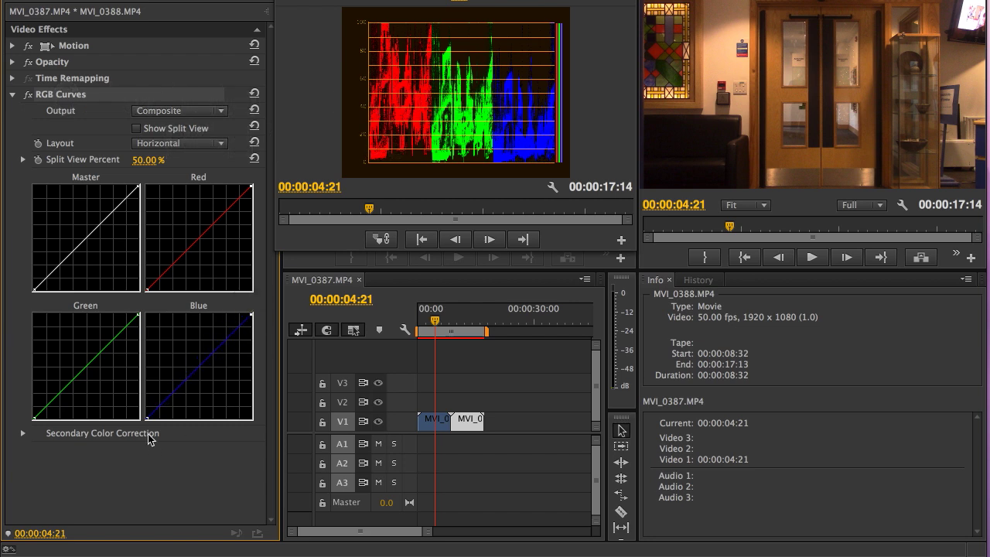
mouse_move(148, 413)
left_mouse_down()
mouse_move(135, 392)
mouse_move(144, 419)
left_mouse_up()
mouse_move(136, 315)
left_mouse_down()
mouse_move(133, 325)
mouse_move(142, 310)
left_mouse_up()
mouse_move(34, 419)
left_mouse_down()
mouse_move(35, 399)
mouse_move(34, 416)
left_mouse_up()
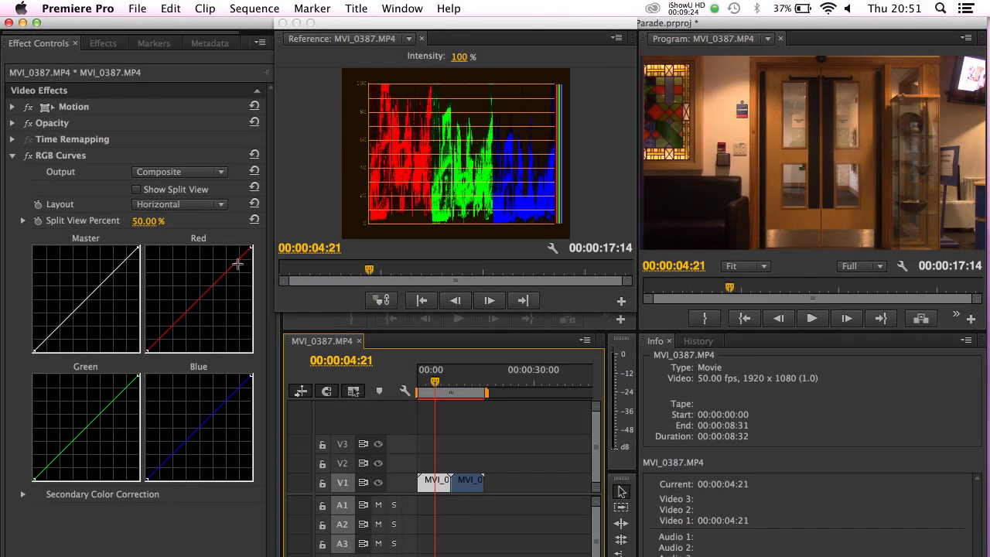
Pull the red curve's top-right point down the right edge while watching the RGB Parade
left_click(837, 91)
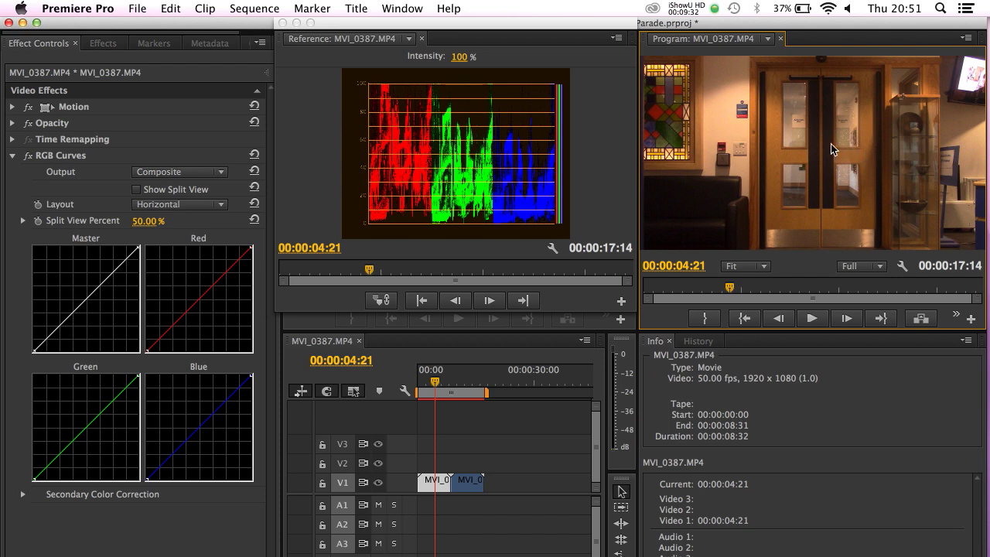
left_click(246, 249)
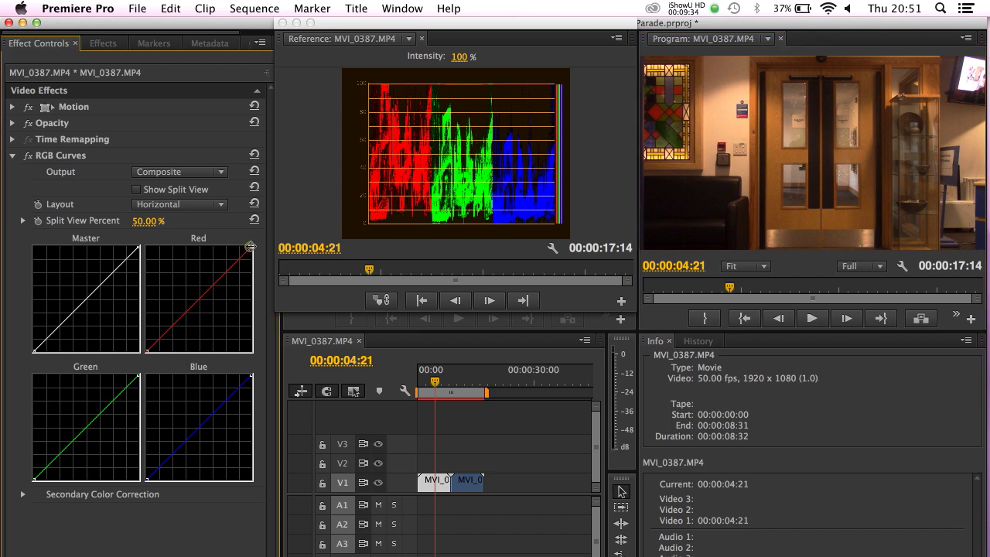
left_click_drag(235, 246, 253, 243)
mouse_move(250, 247)
left_mouse_down()
mouse_move(242, 256)
mouse_move(252, 246)
left_mouse_up()
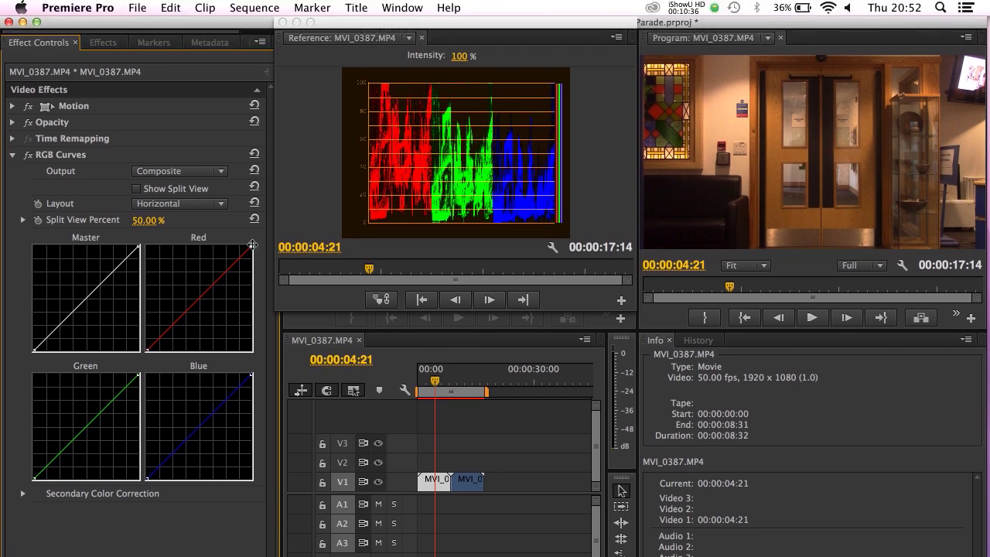
left_click_drag(252, 245, 261, 258)
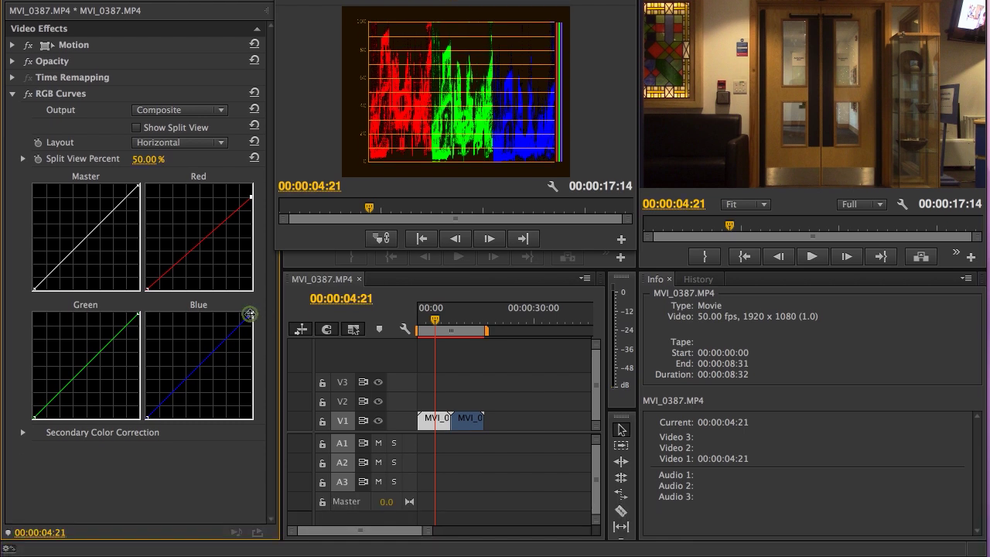
mouse_move(249, 314)
left_mouse_down()
mouse_move(254, 325)
mouse_move(254, 310)
left_mouse_up()
Slide the blue curve's top-right point left along the top edge to boost blue highlights
left_click_drag(251, 311, 233, 309)
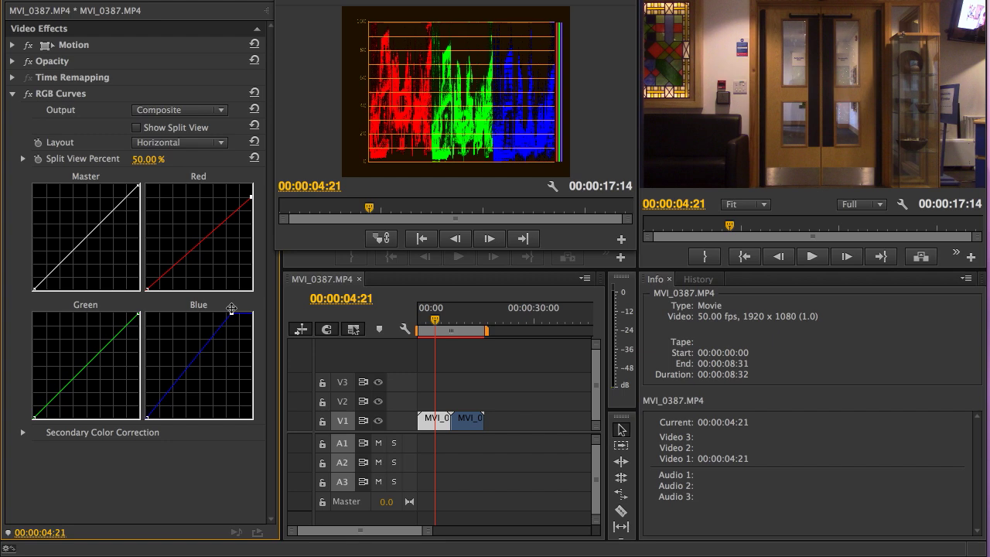
mouse_move(231, 309)
left_mouse_down()
mouse_move(247, 310)
mouse_move(231, 309)
left_mouse_up()
mouse_move(230, 309)
left_mouse_down()
mouse_move(199, 309)
mouse_move(224, 309)
left_mouse_up()
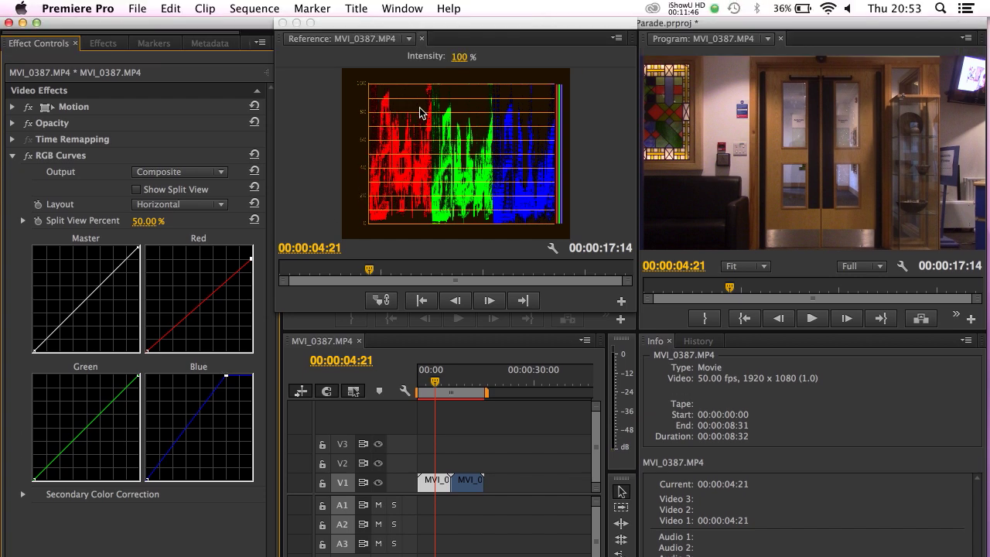
left_click(29, 157)
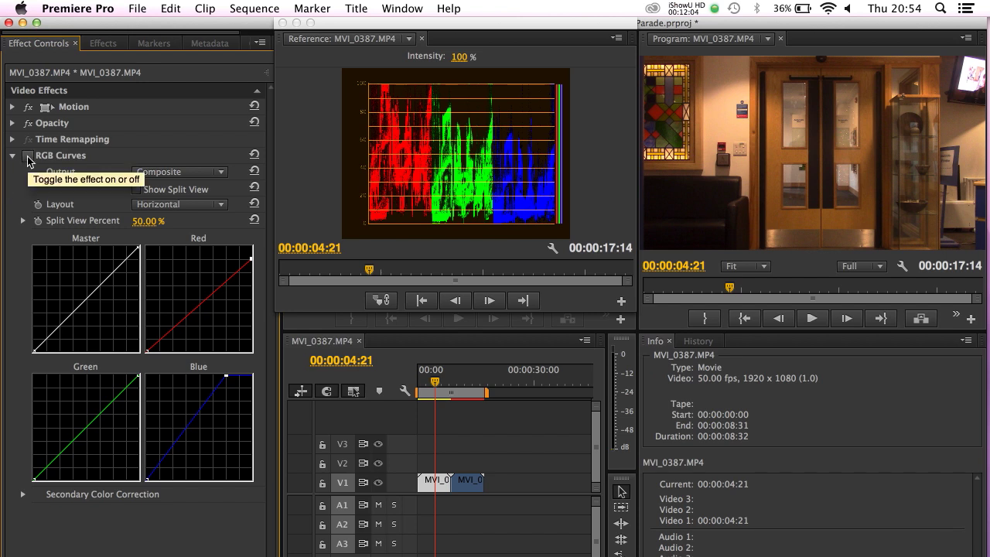
left_click(28, 160)
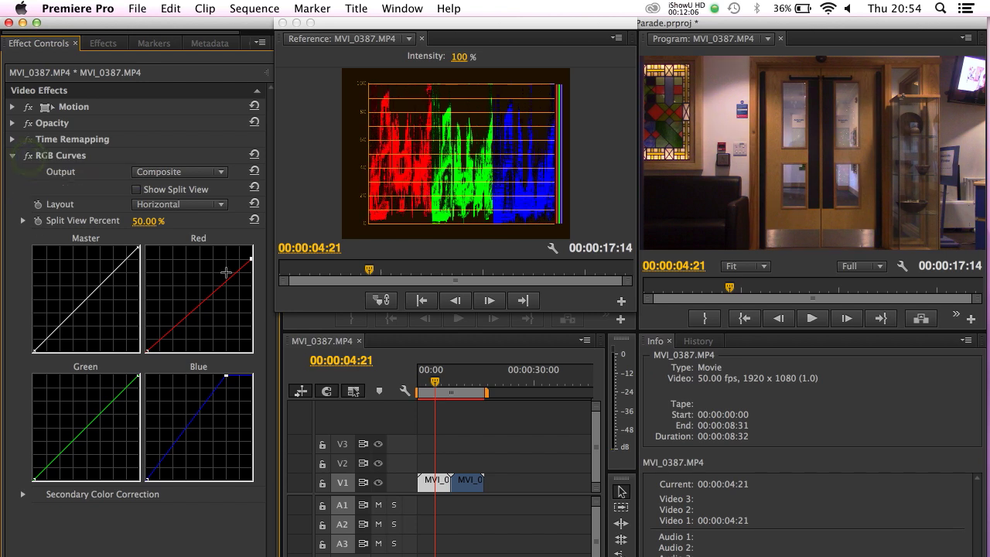